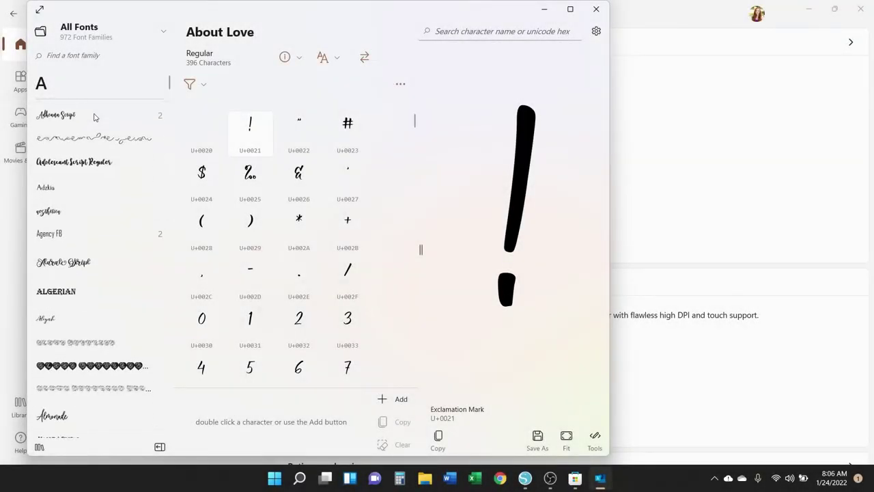
Browse the installed font families under A, jump to the letter T group, and look through the fonts there.
scroll(94, 118, down, 3)
scroll(95, 117, down, 3)
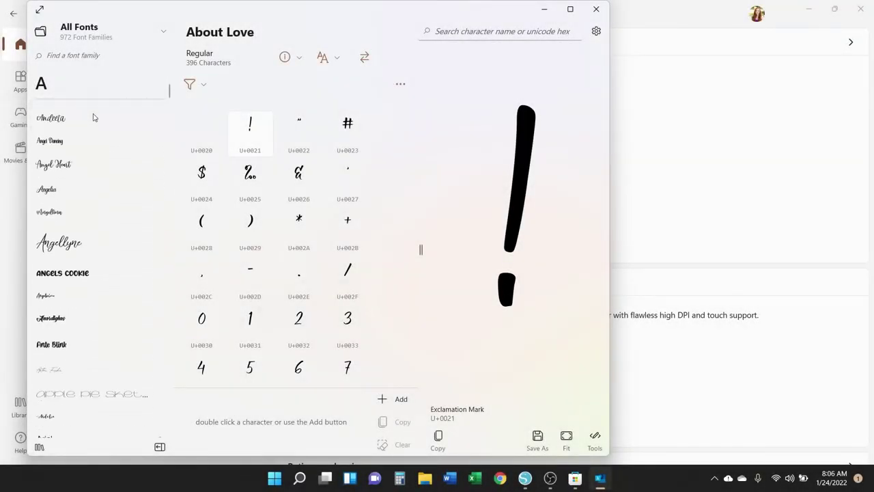
scroll(93, 116, down, 6)
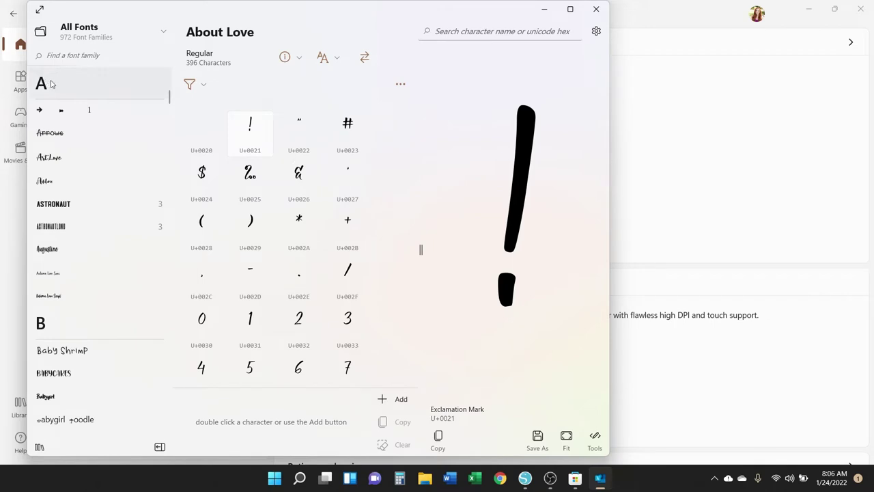
click(51, 84)
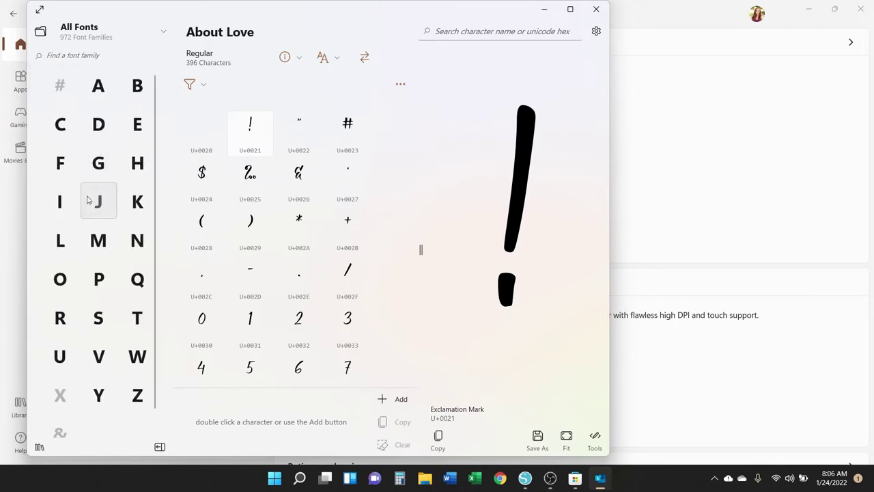
click(138, 318)
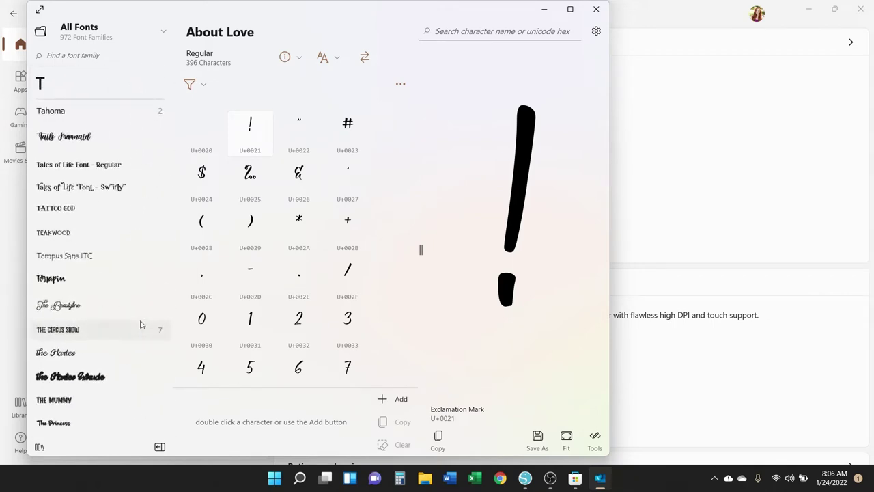
scroll(141, 325, down, 10)
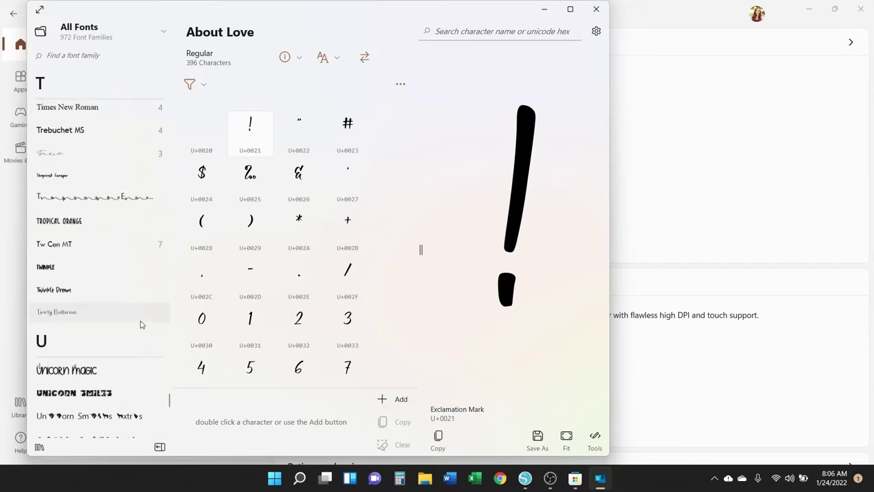
scroll(141, 325, down, 3)
scroll(141, 325, up, 10)
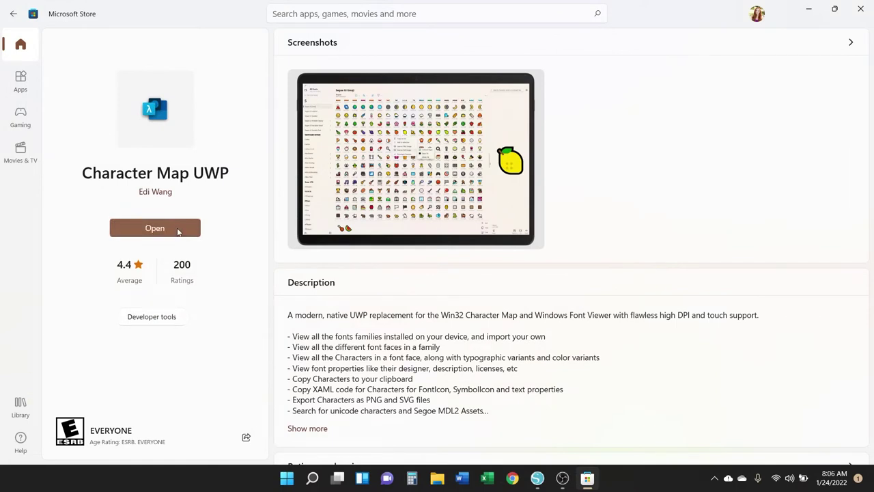
Launch Character Map UWP from its store page and browse the font families under A and around T.
click(178, 230)
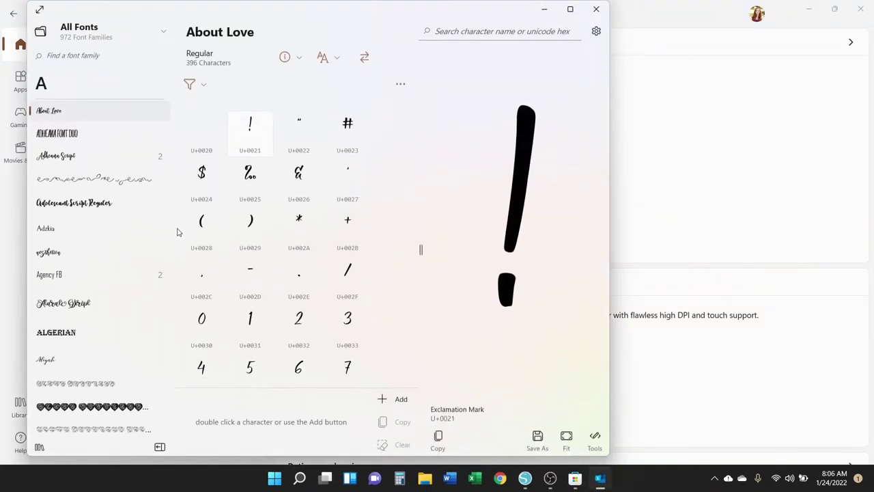
scroll(94, 117, down, 15)
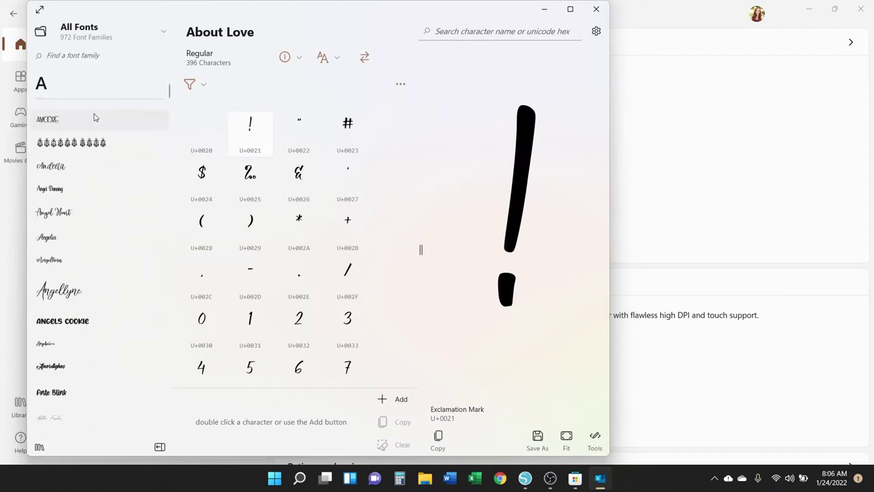
click(46, 81)
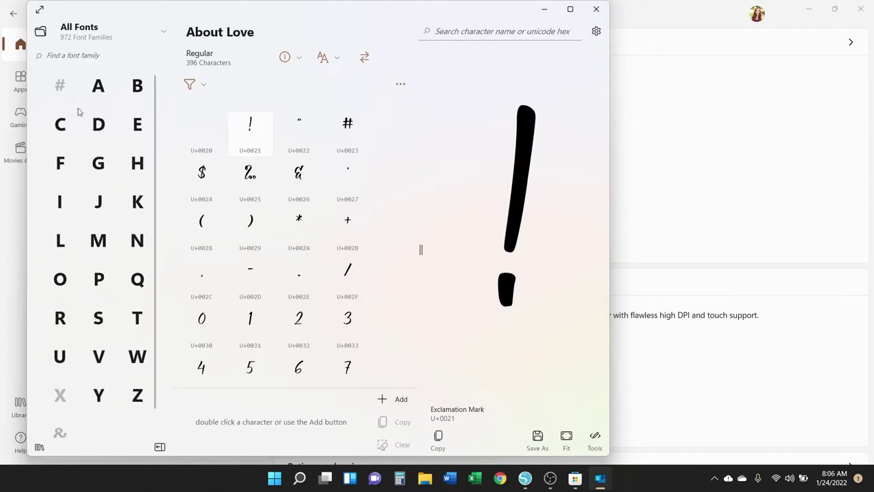
click(138, 319)
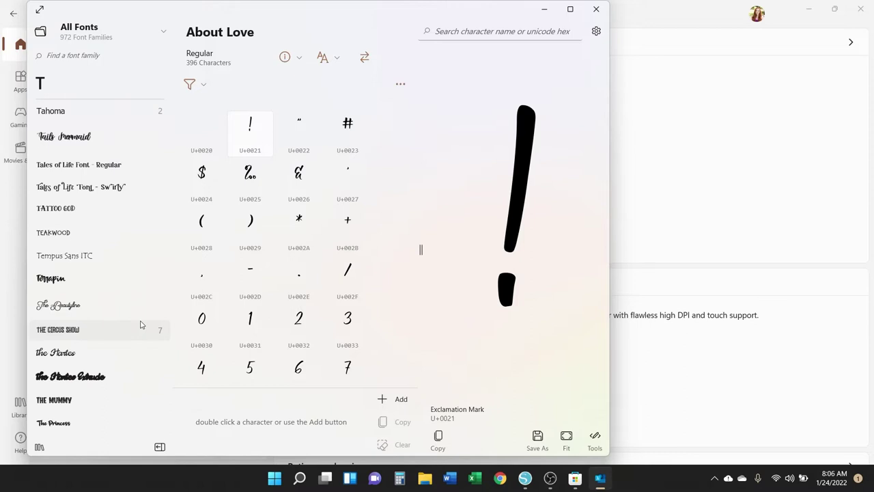
scroll(140, 324, down, 3)
scroll(141, 324, down, 8)
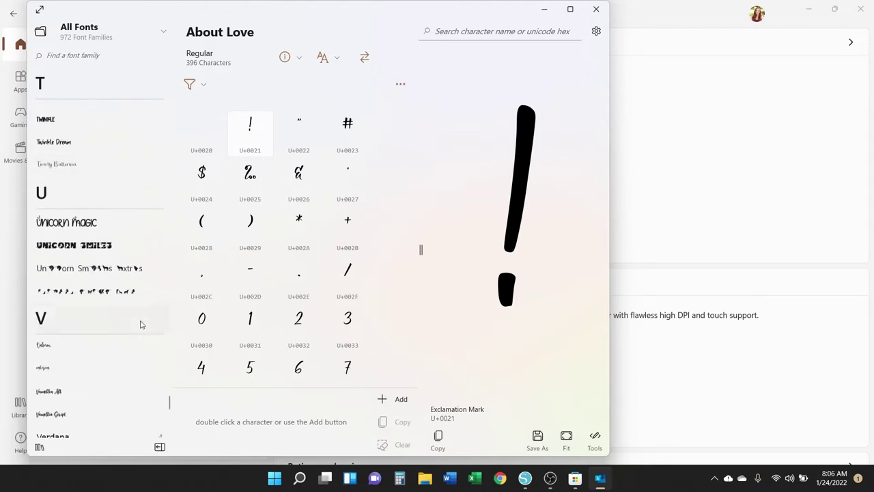
scroll(141, 325, up, 10)
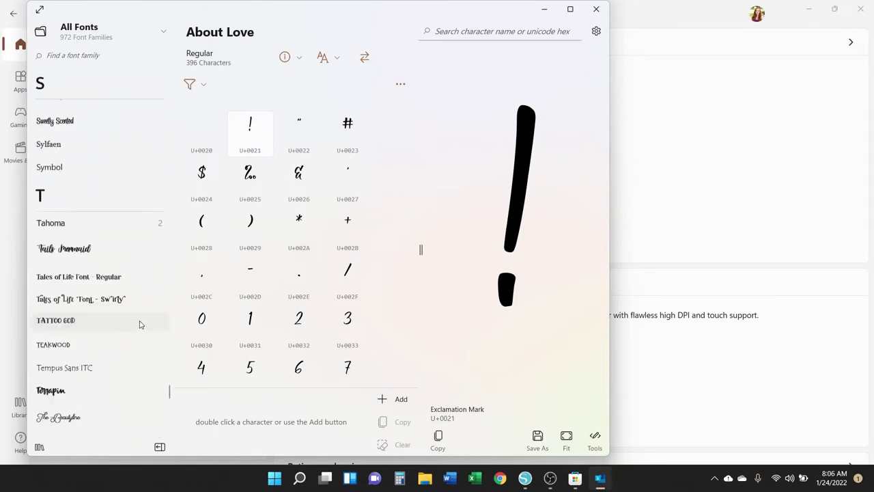
scroll(139, 325, up, 5)
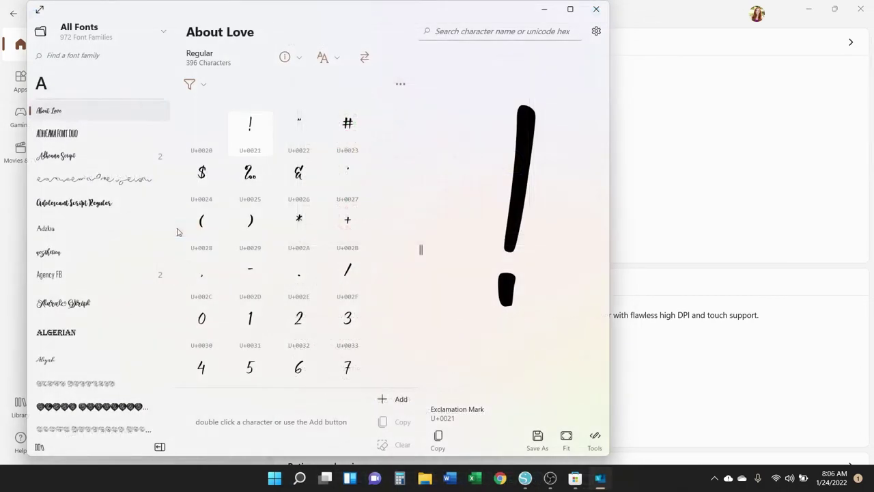
Look through the A fonts again and use the alphabet index to reach the T fonts.
scroll(94, 118, down, 8)
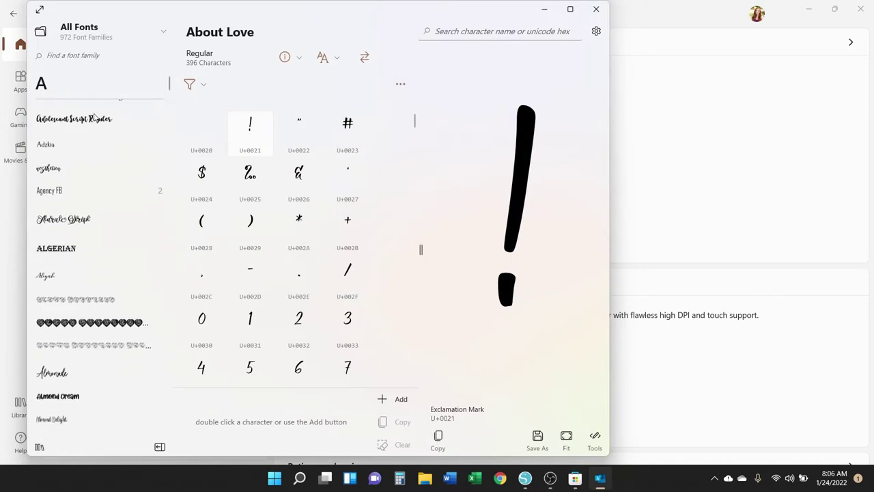
scroll(93, 115, down, 10)
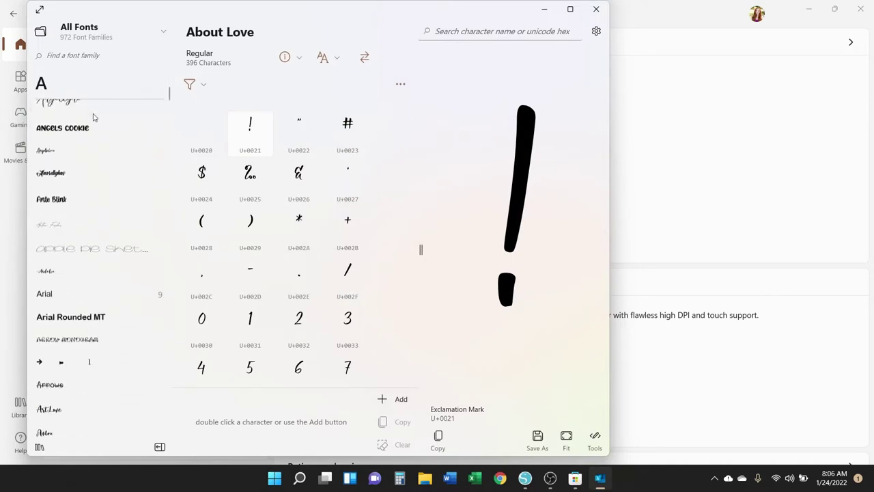
click(50, 83)
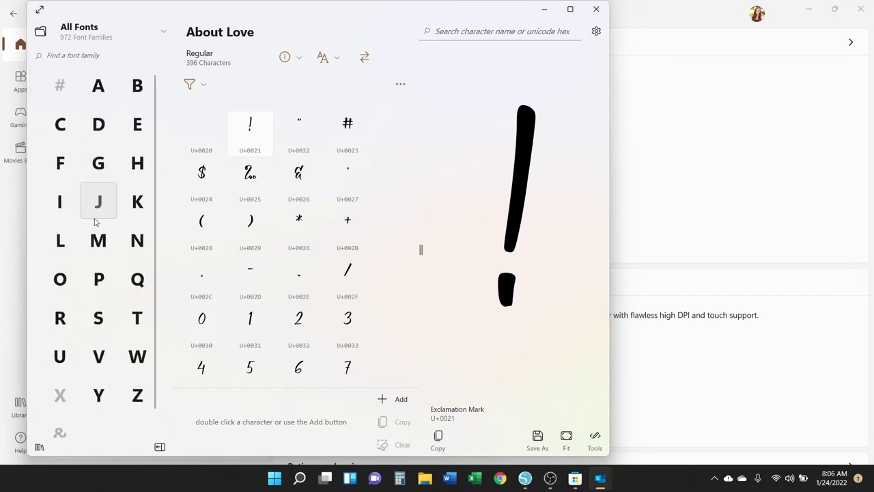
click(138, 318)
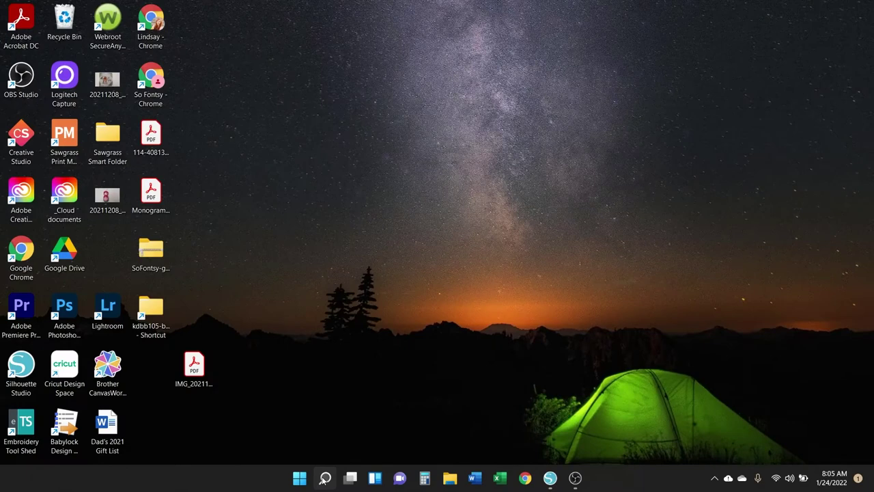
Search Windows for the Microsoft Store and open it.
click(325, 478)
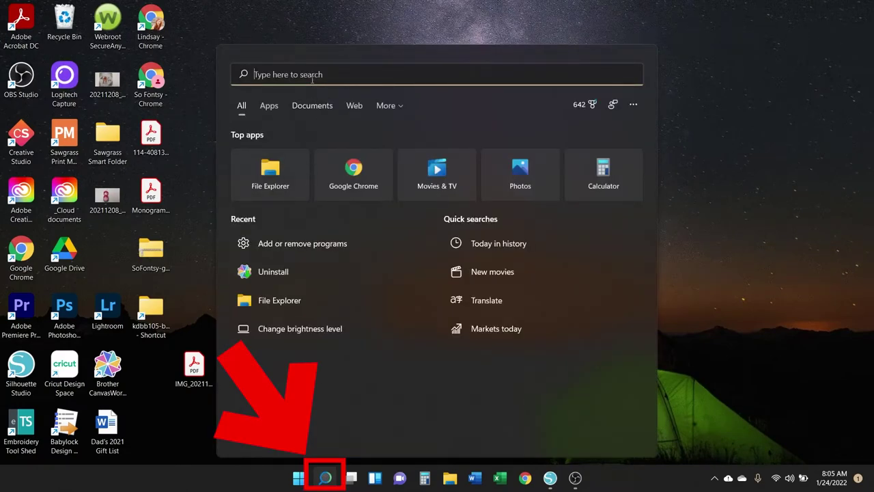
text(mi)
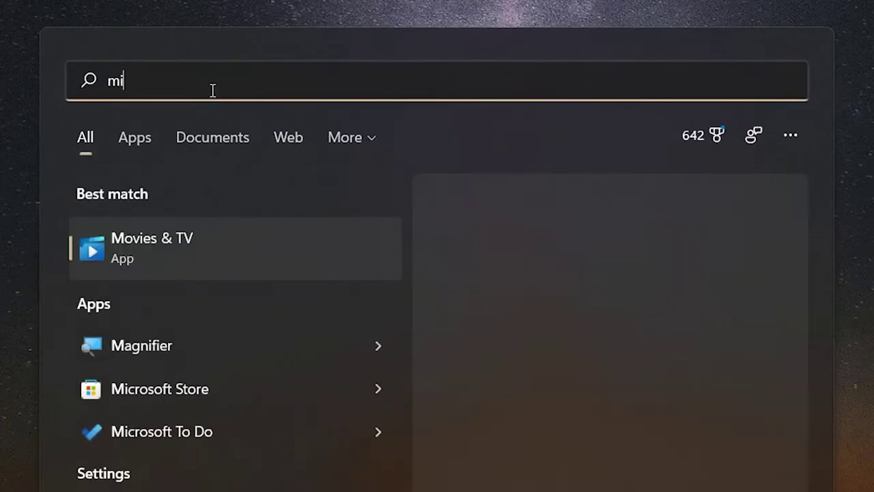
text(c)
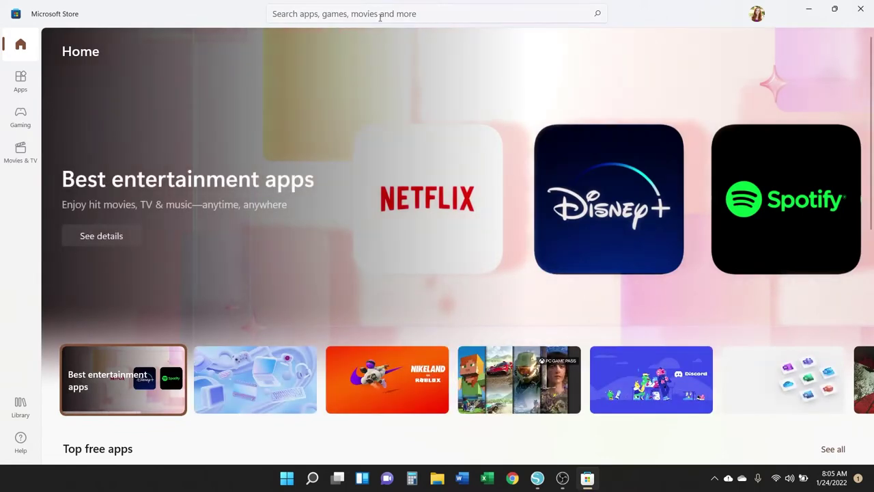
Search the Microsoft Store for "character map".
click(345, 15)
text(cha)
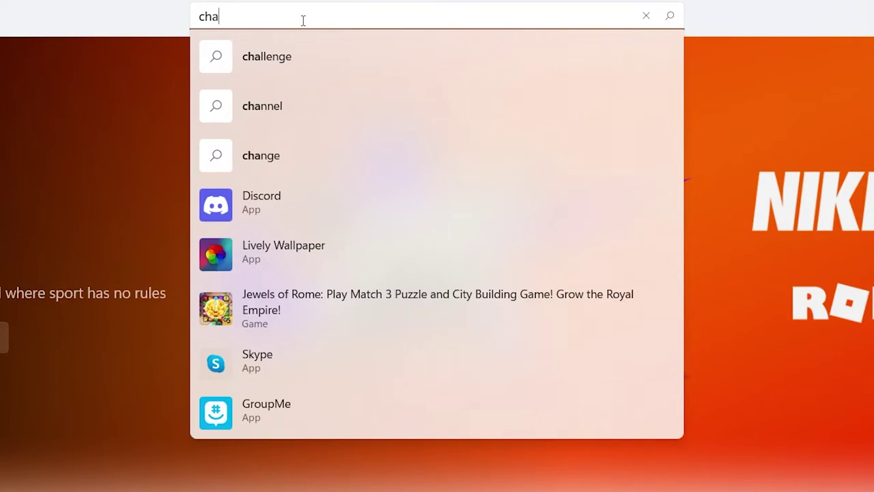
text(racter map)
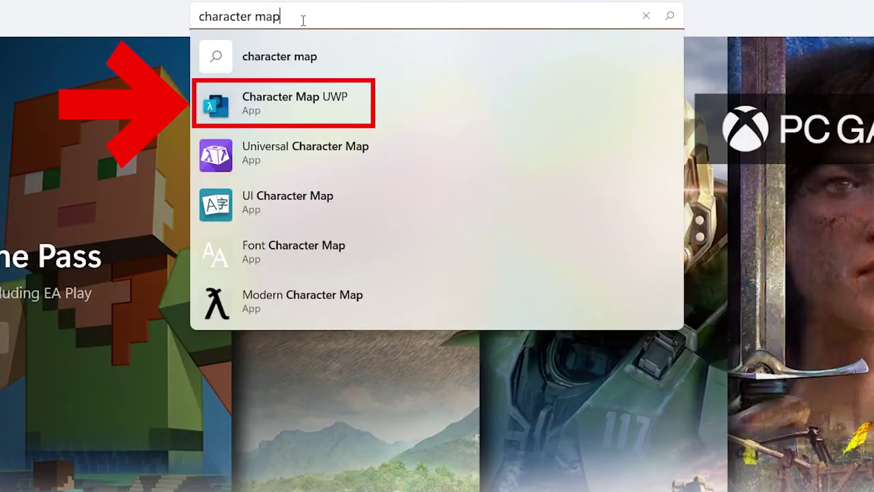
Choose Character Map UWP from the store suggestions, install it, and launch it.
click(322, 114)
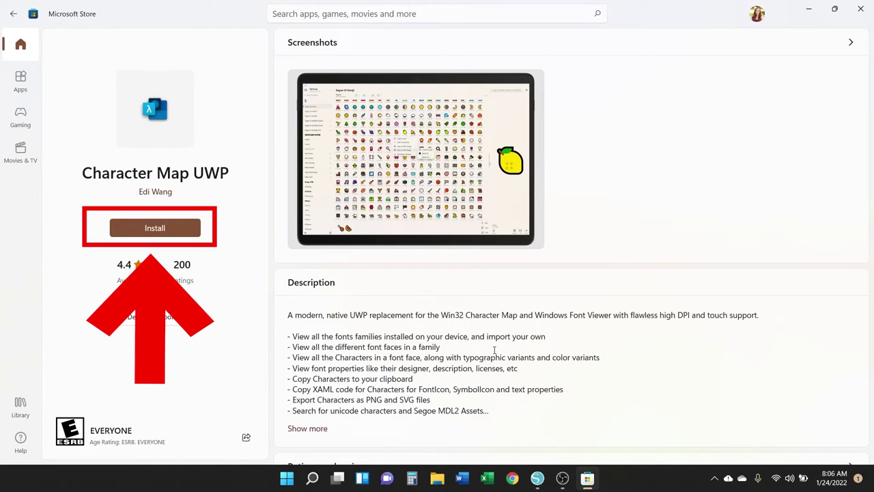
click(177, 231)
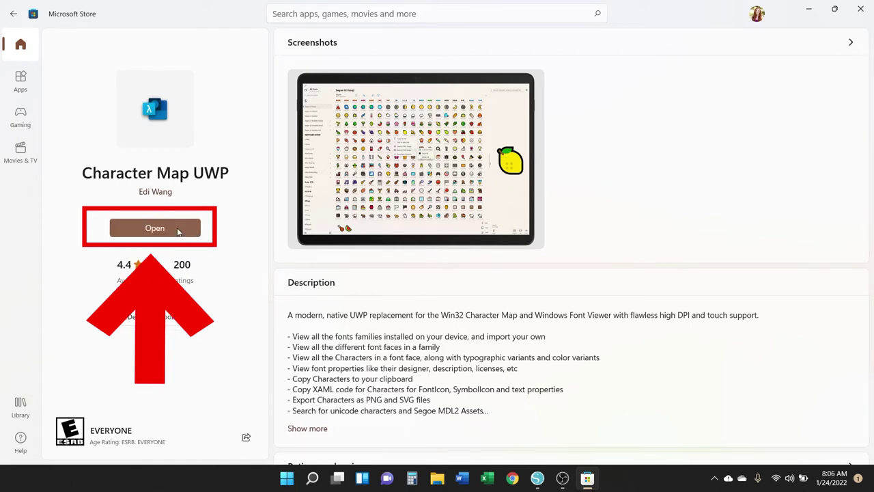
click(177, 231)
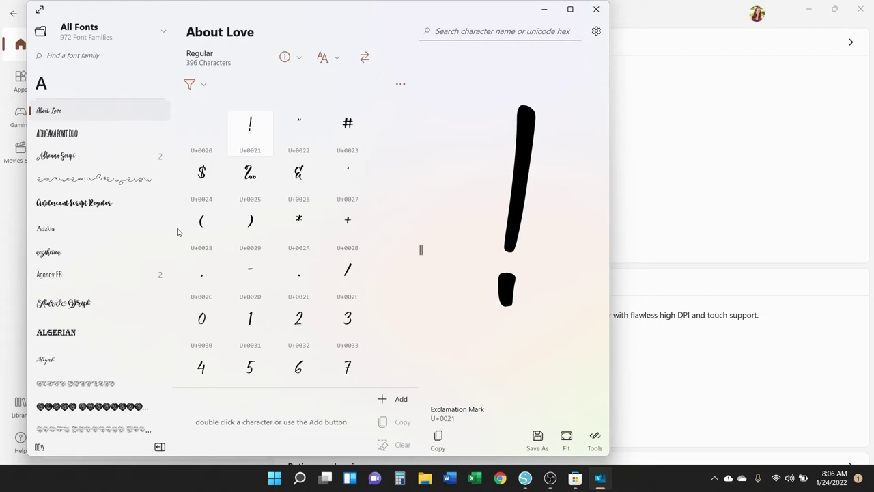
Examine the installed font families under A, and use the letter index to jump to T and browse onward.
scroll(93, 116, down, 6)
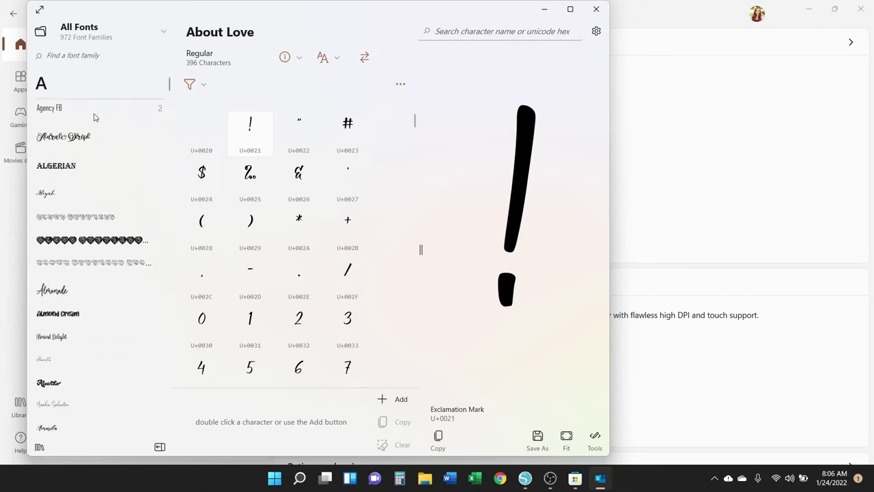
scroll(94, 117, down, 10)
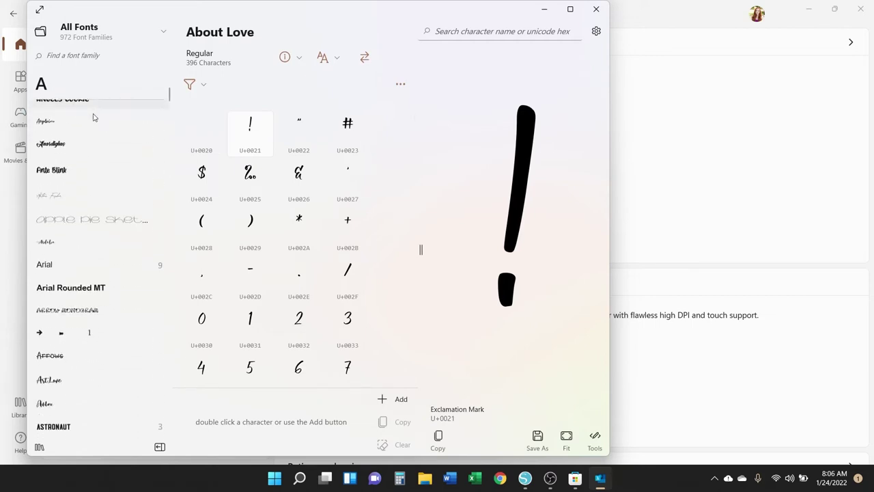
click(51, 83)
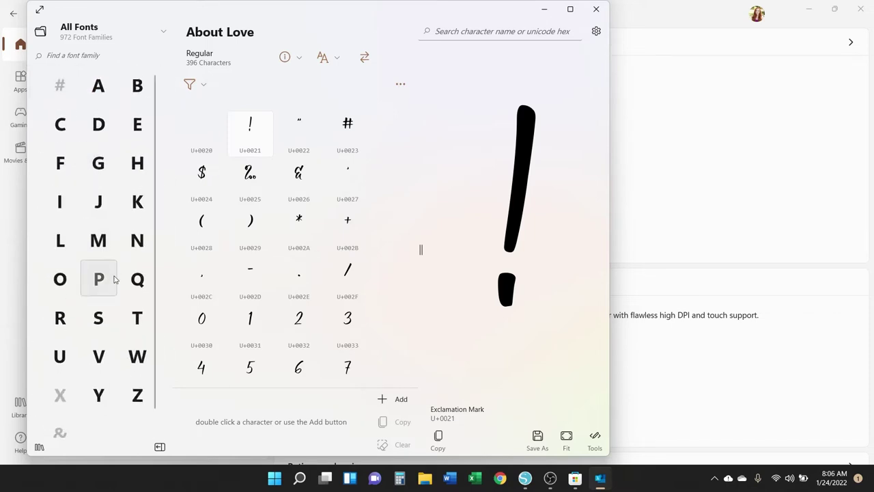
click(139, 320)
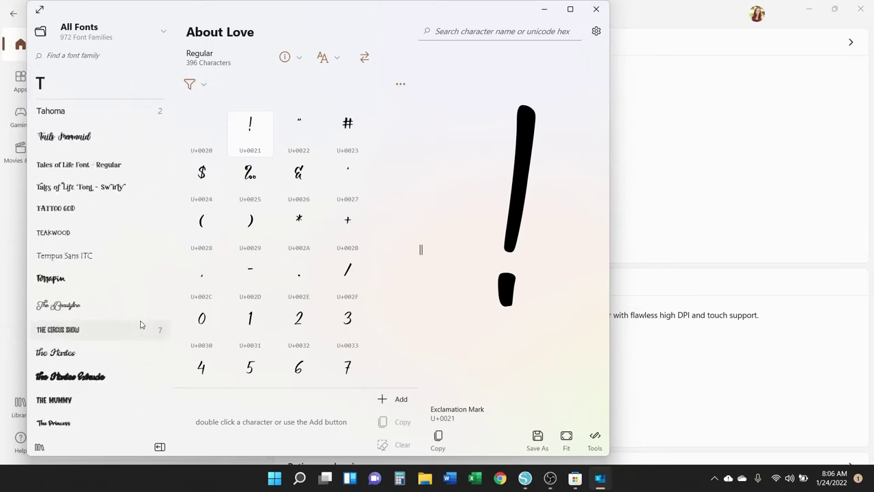
scroll(140, 325, down, 10)
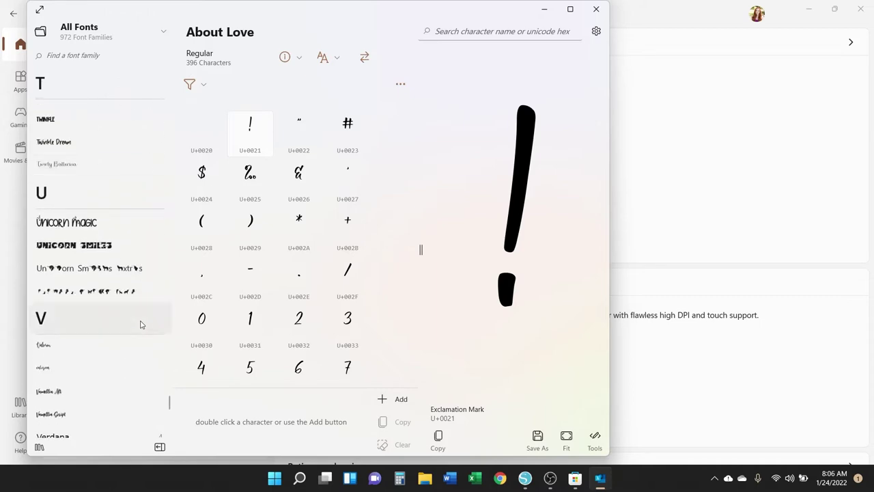
scroll(140, 324, down, 3)
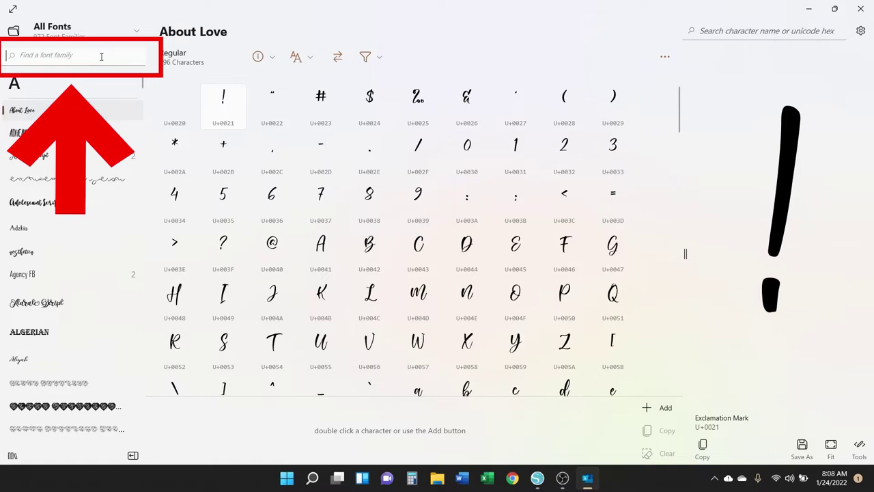
Search the font families for "wildside" and look through all characters of the Wildside font.
text(d)
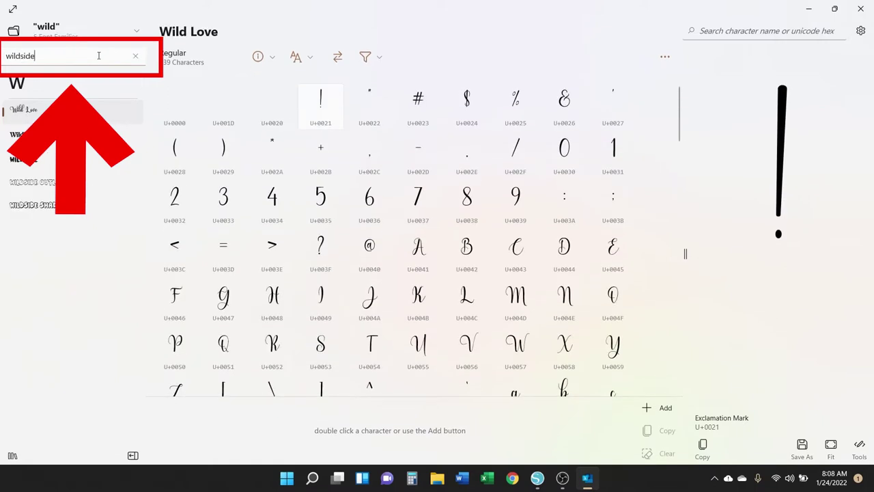
text(side)
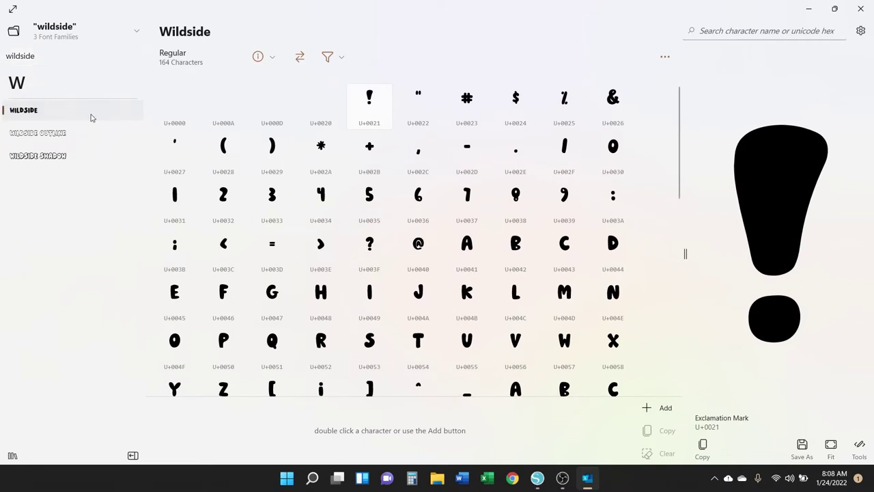
scroll(501, 271, down, 5)
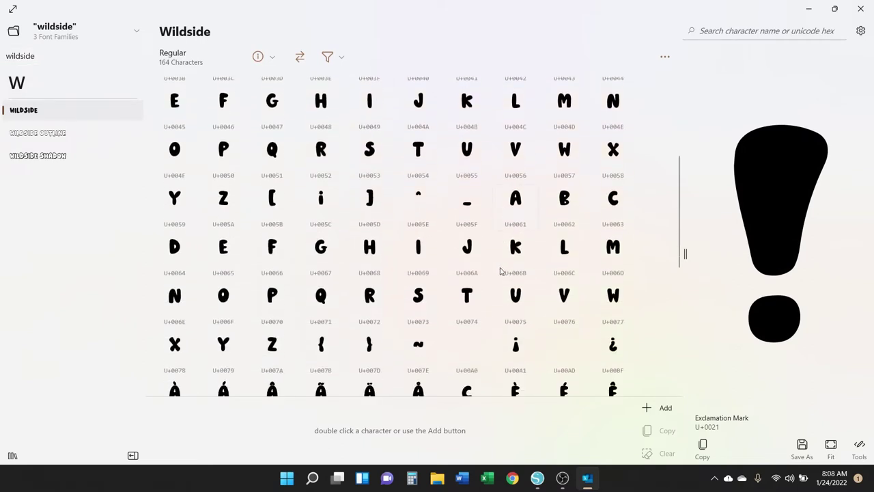
scroll(500, 271, down, 3)
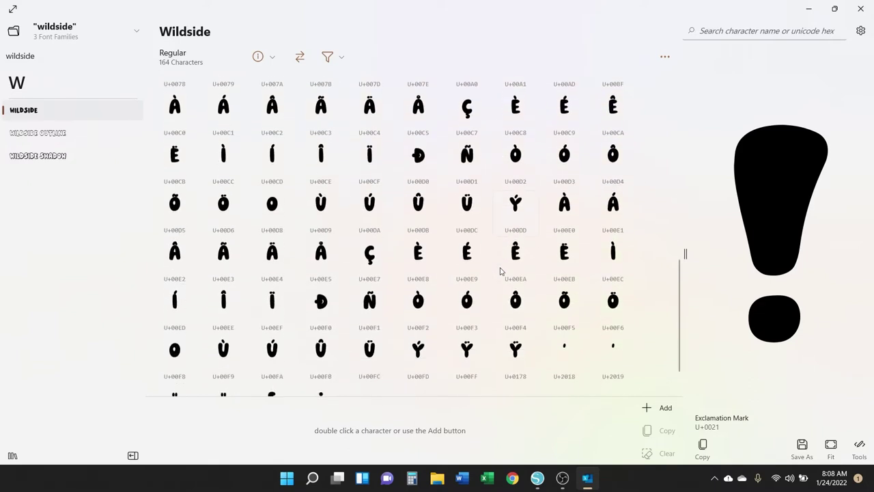
Preview the capital A in the Wildside font and build a text from the capital letters F, A, M and I.
scroll(500, 271, up, 4)
scroll(500, 271, up, 5)
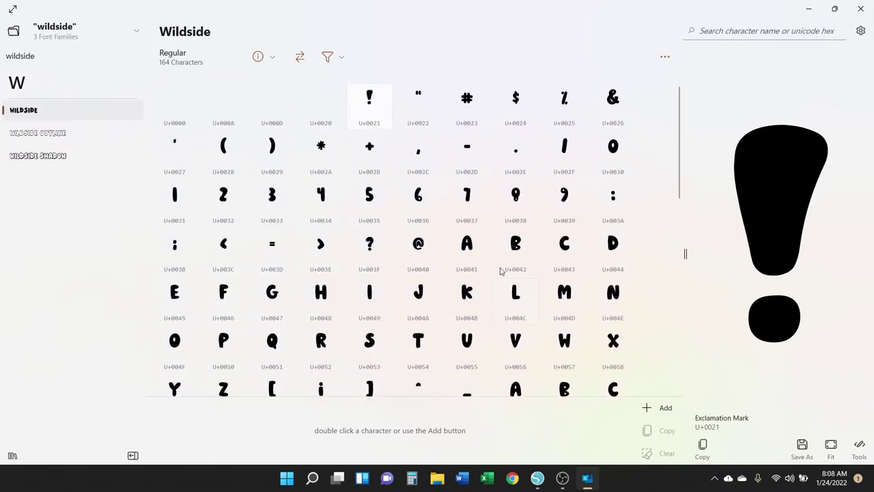
click(467, 246)
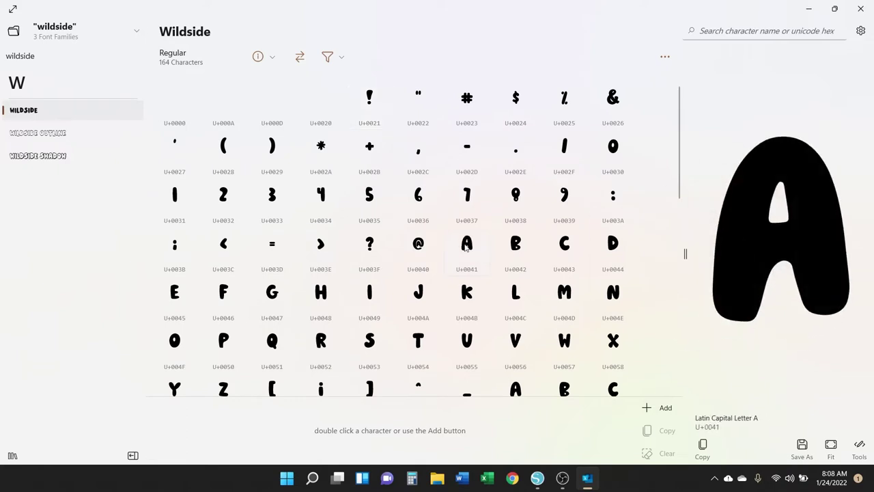
click(223, 293)
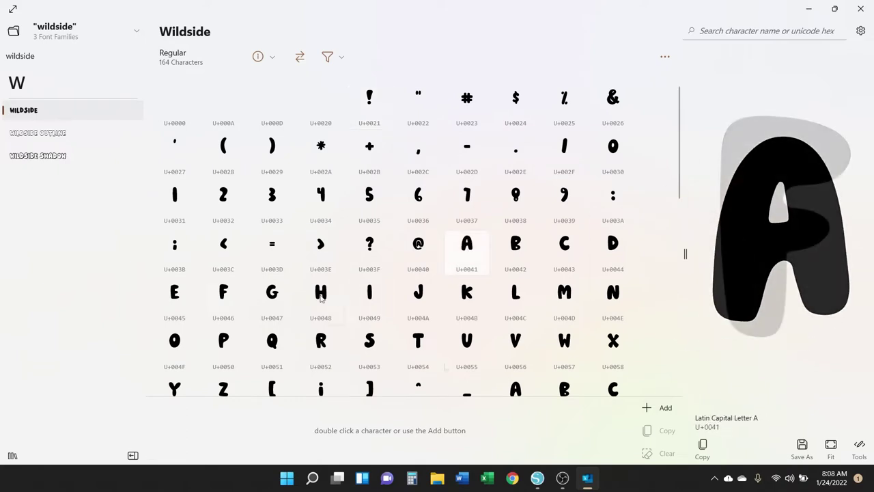
click(666, 408)
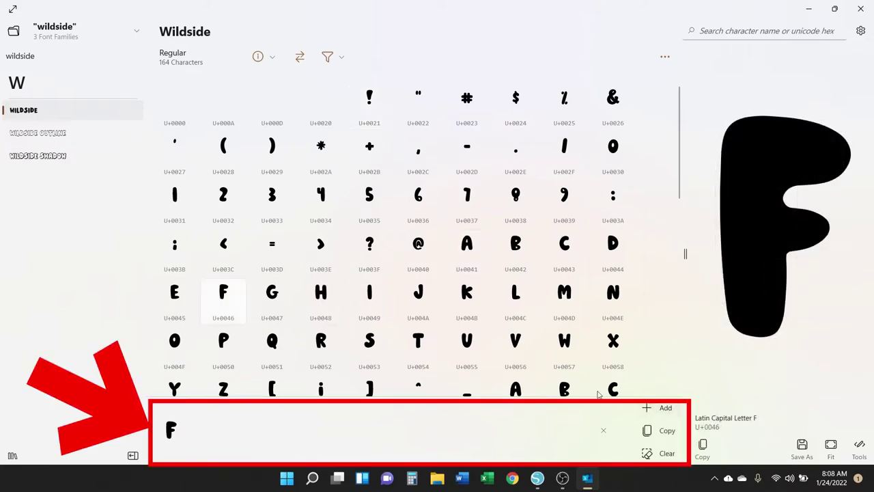
double_click(476, 243)
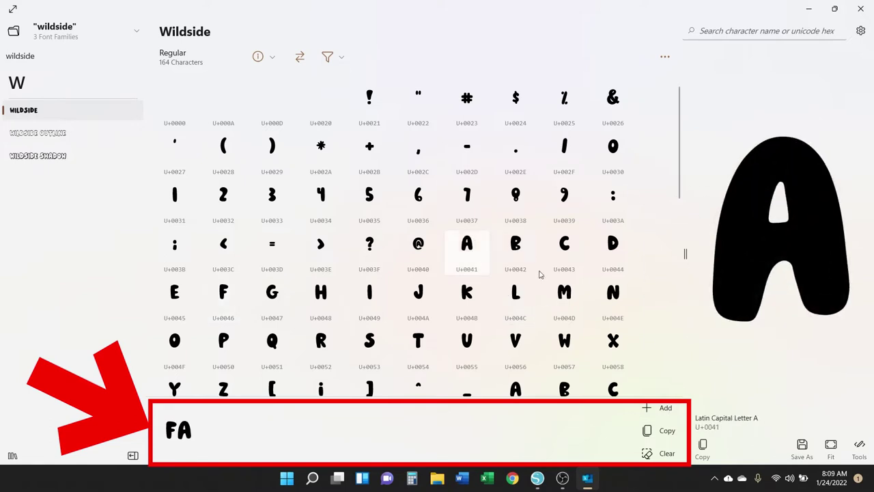
click(572, 298)
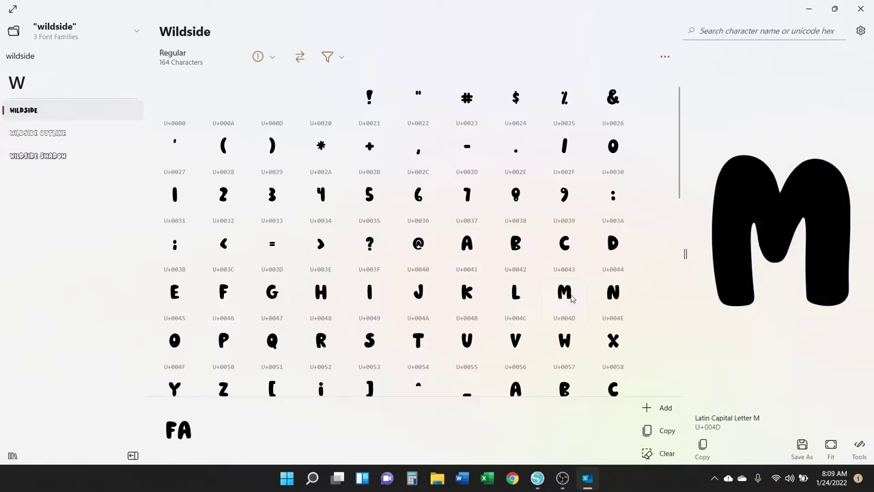
click(662, 411)
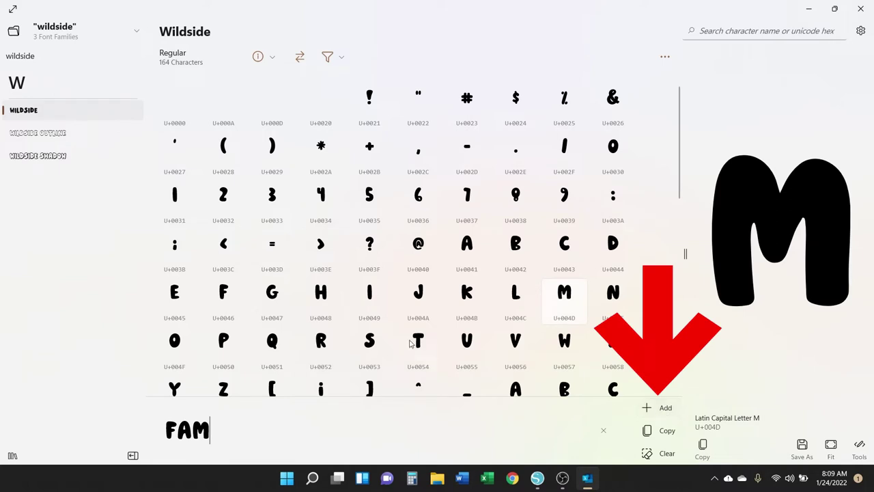
double_click(369, 292)
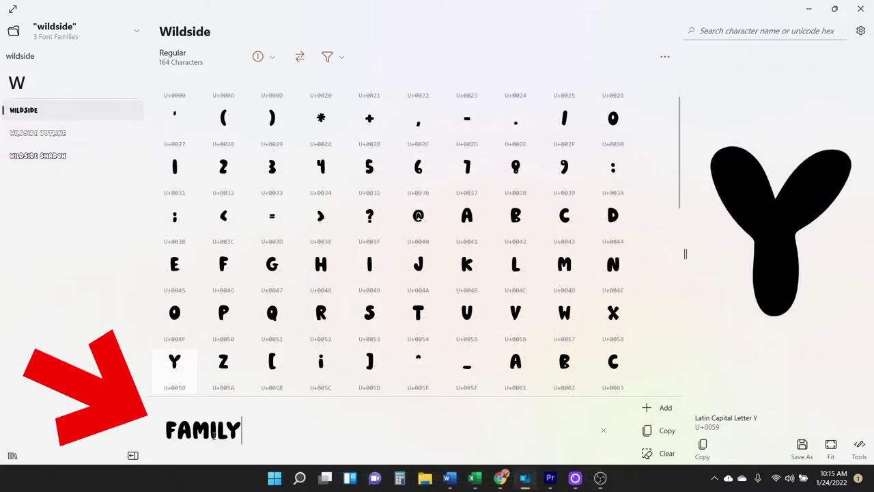
Complete the text as "FAMILY LOVE" and view it in the Wildside Outline and Wildside Shadow fonts.
text(LY LOVE)
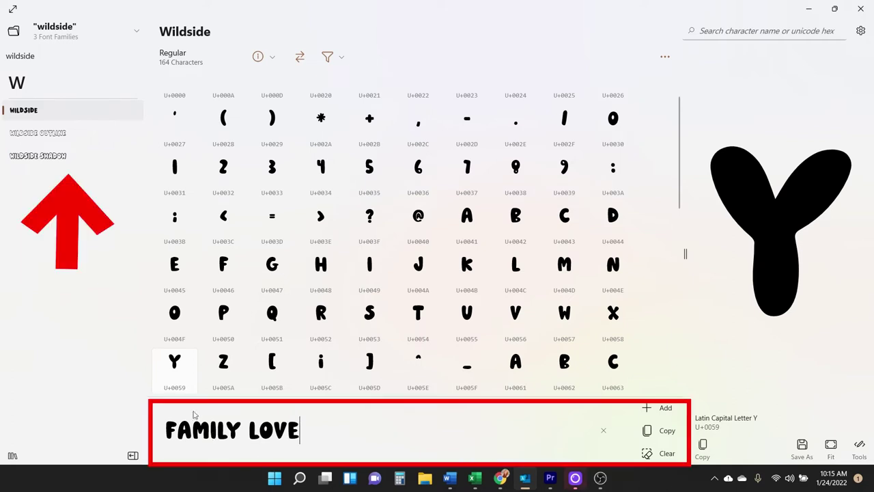
click(59, 132)
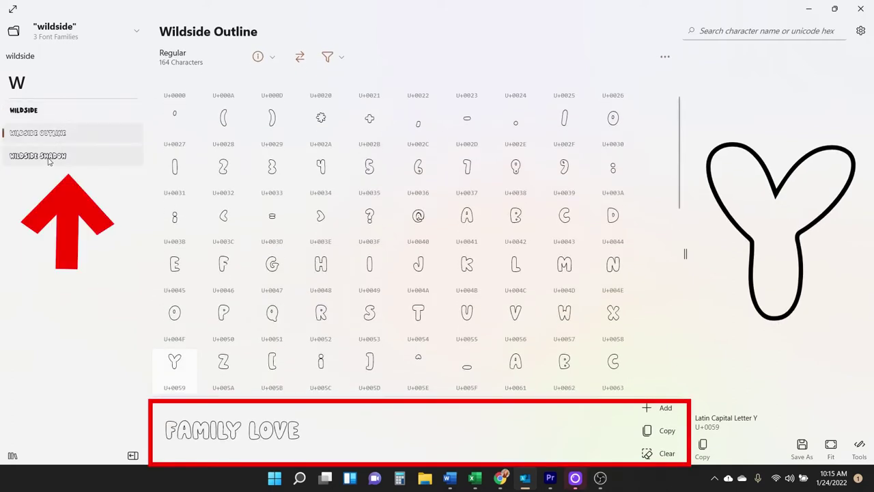
click(49, 157)
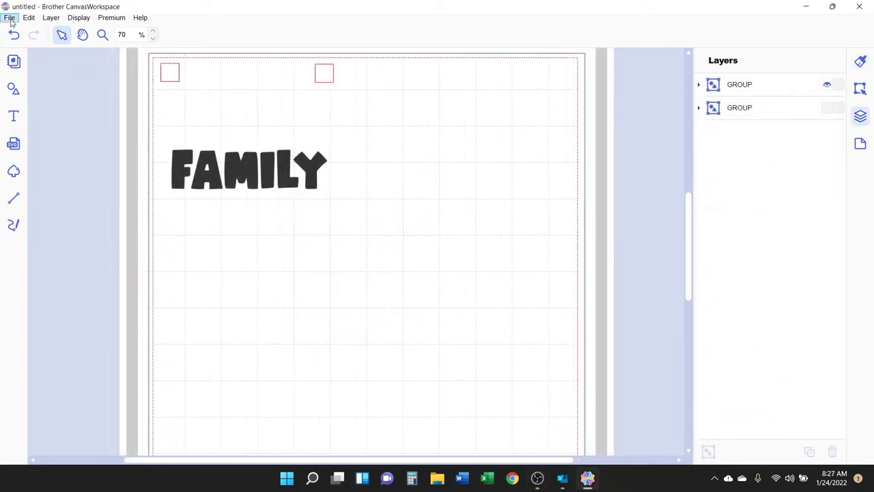
Switch to Brother CanvasWorkspace and start exporting the visible FAMILY design as an FCM file, accepting that hidden objects are left out.
click(10, 18)
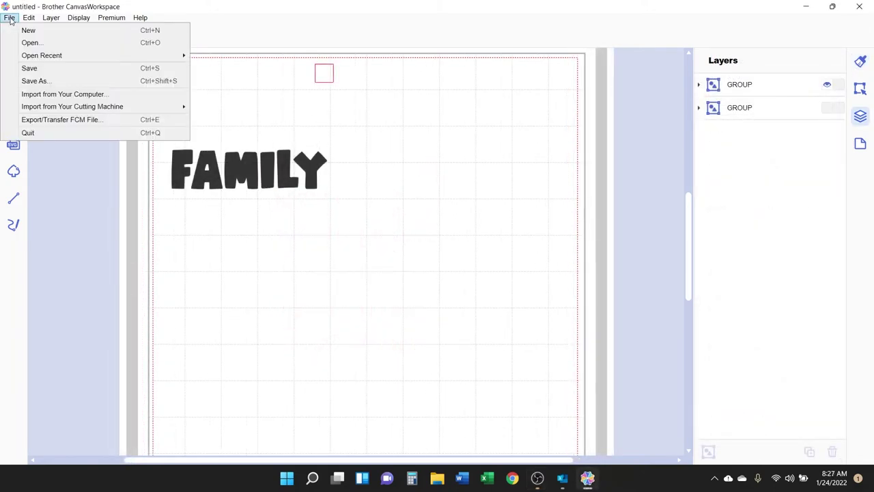
click(37, 119)
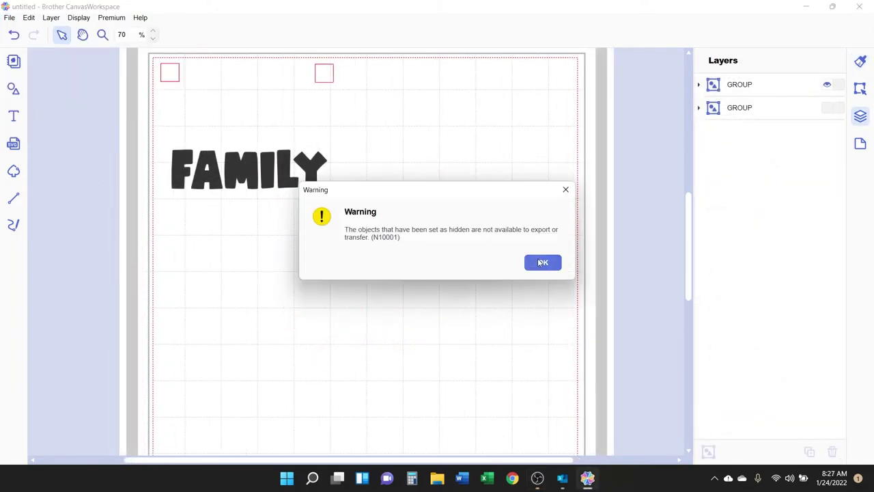
click(542, 262)
click(549, 250)
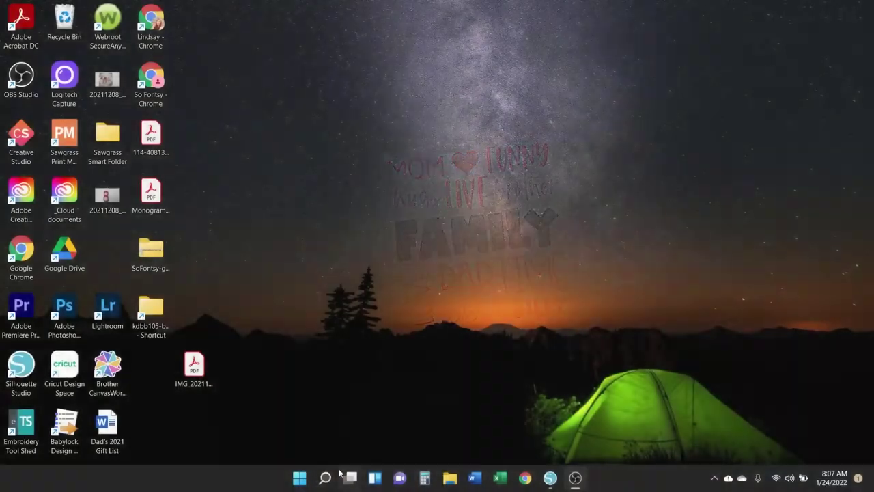
Search Windows for "cha" and launch Character Map UWP from the app results.
click(331, 478)
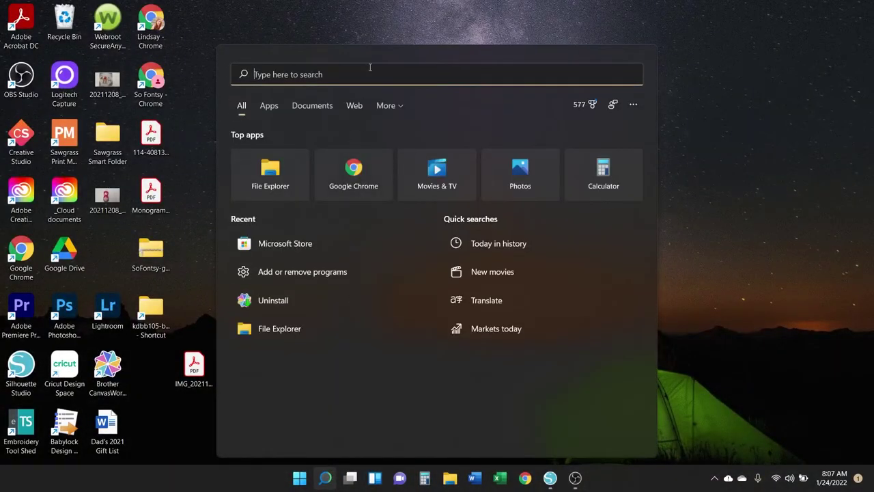
text(ch)
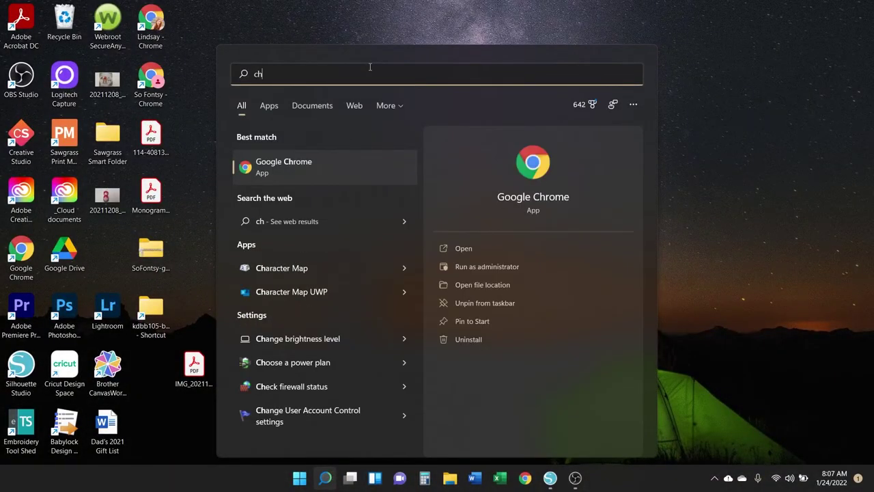
text(ar)
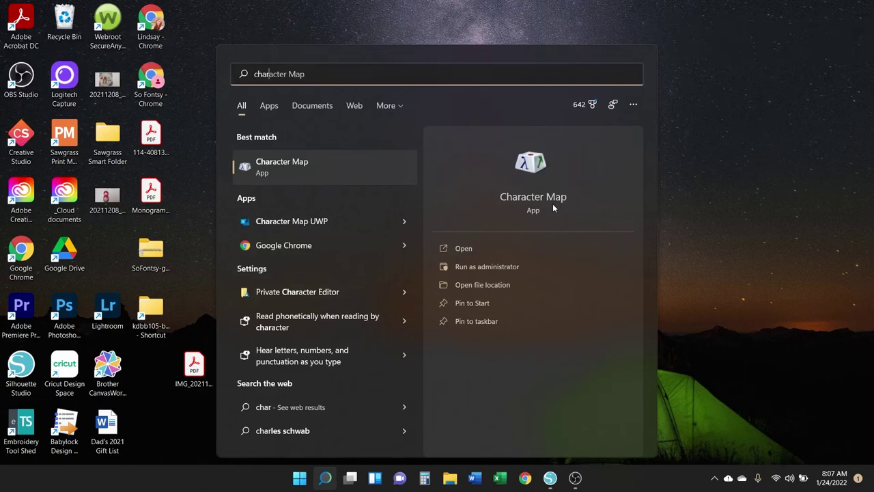
key(BackSpace)
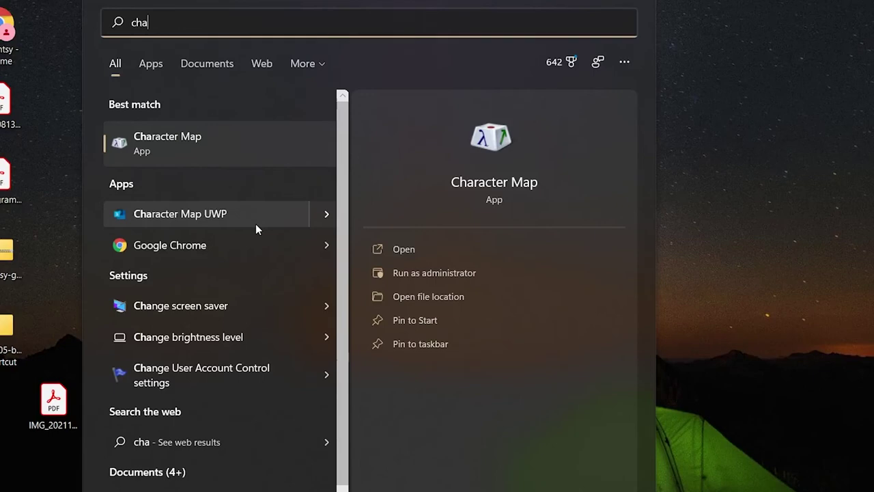
click(255, 223)
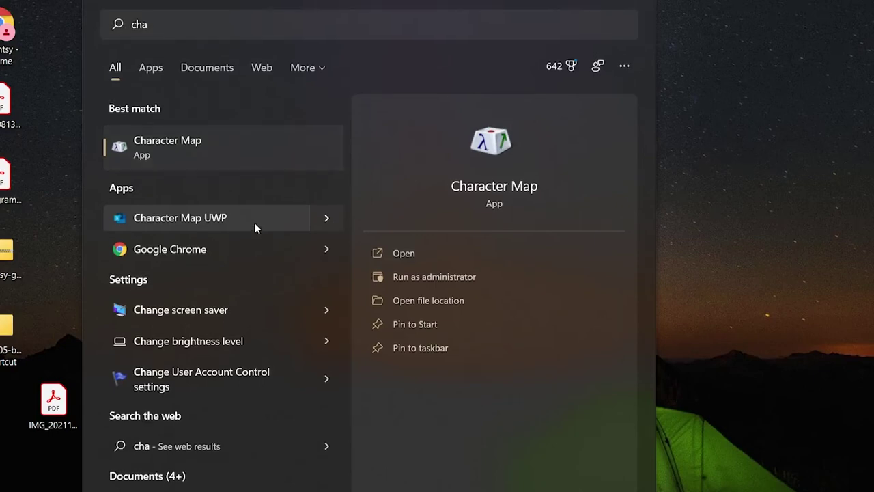